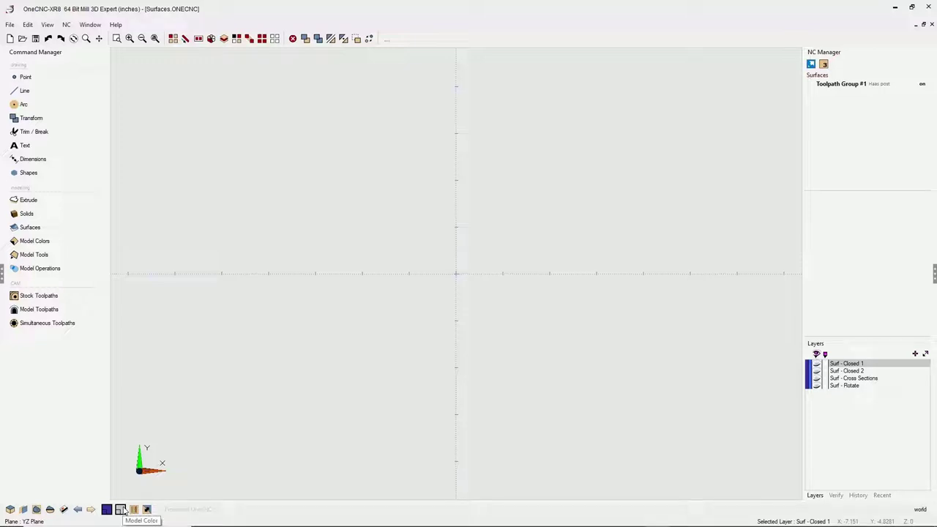
Set the model colour for new geometry to light blue
left_click(122, 509)
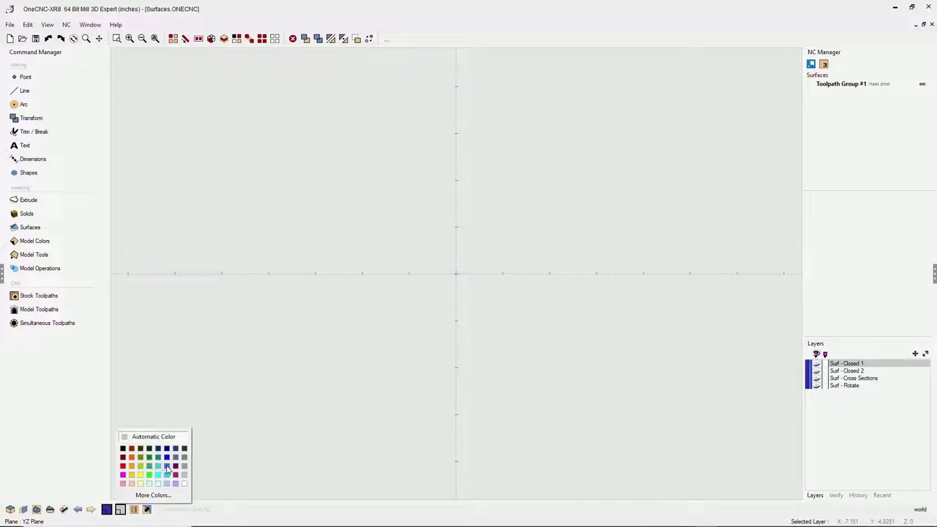
left_click(166, 467)
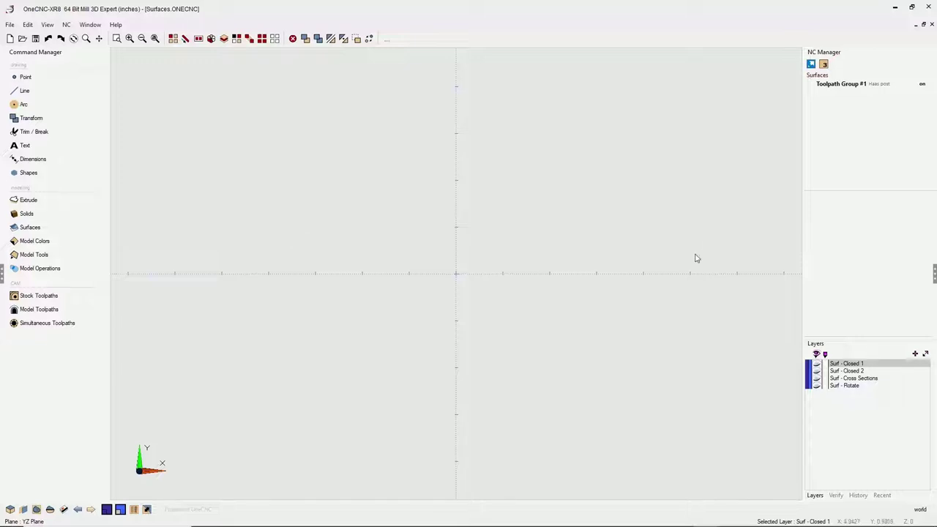
Show Surf - Rotate, make it the working layer, and tilt its profile curve into 3D
left_click(816, 386)
left_click(835, 387)
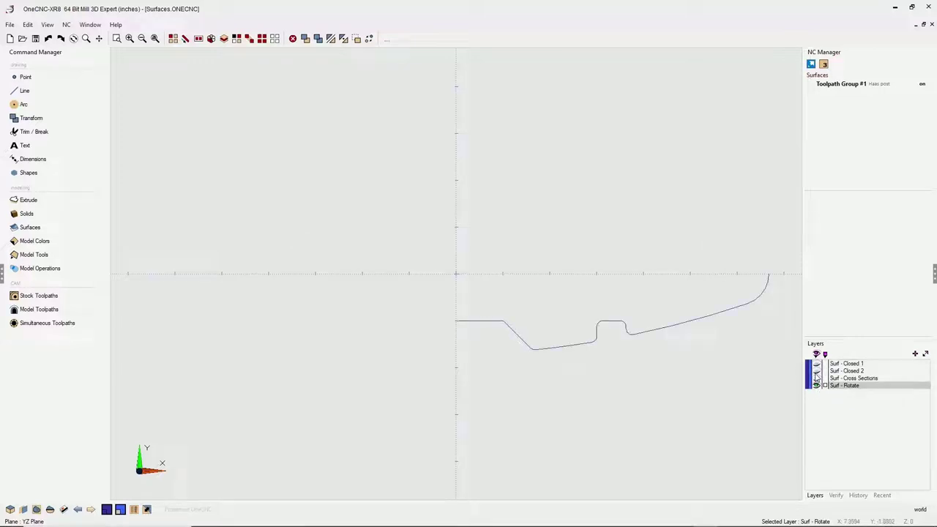
scroll(603, 338, "up", 1)
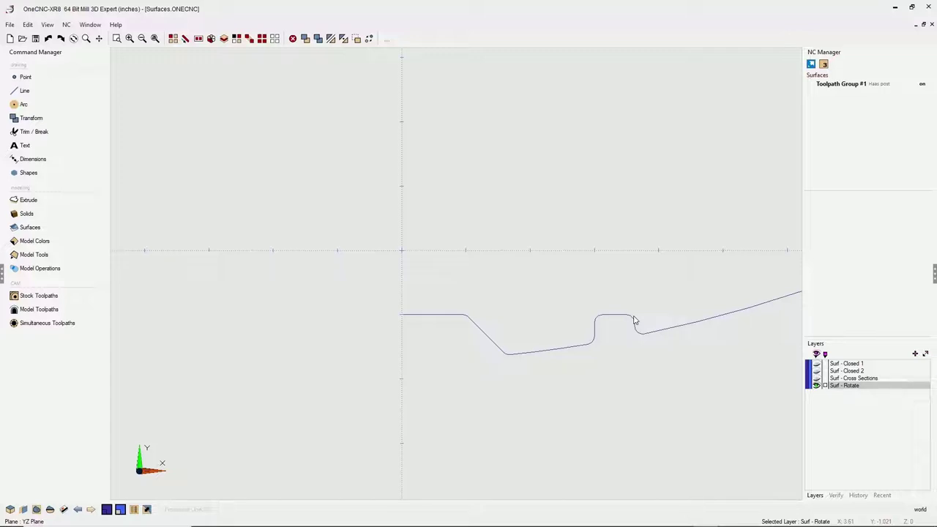
middle_click_drag(632, 318, 454, 230)
scroll(454, 232, "up", 1)
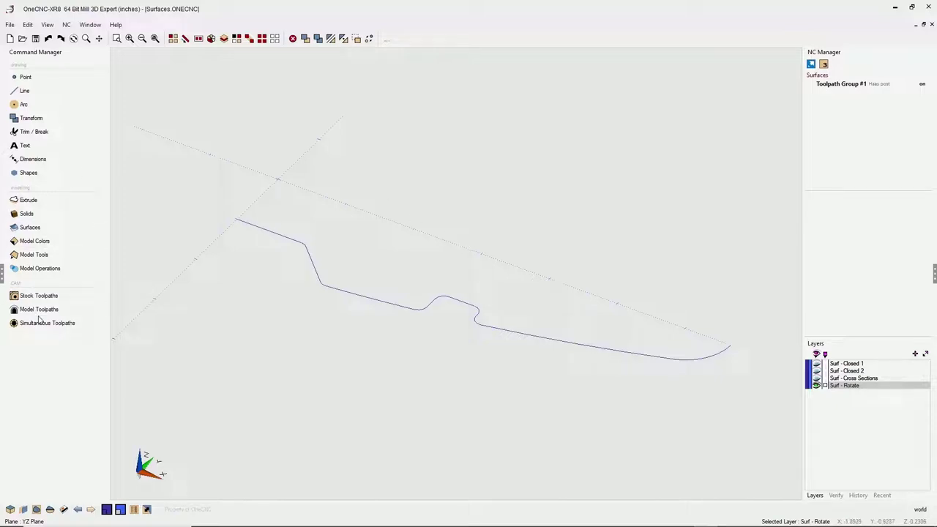
Start a revolved surface and choose the X axis as the revolve axis
left_click(33, 228)
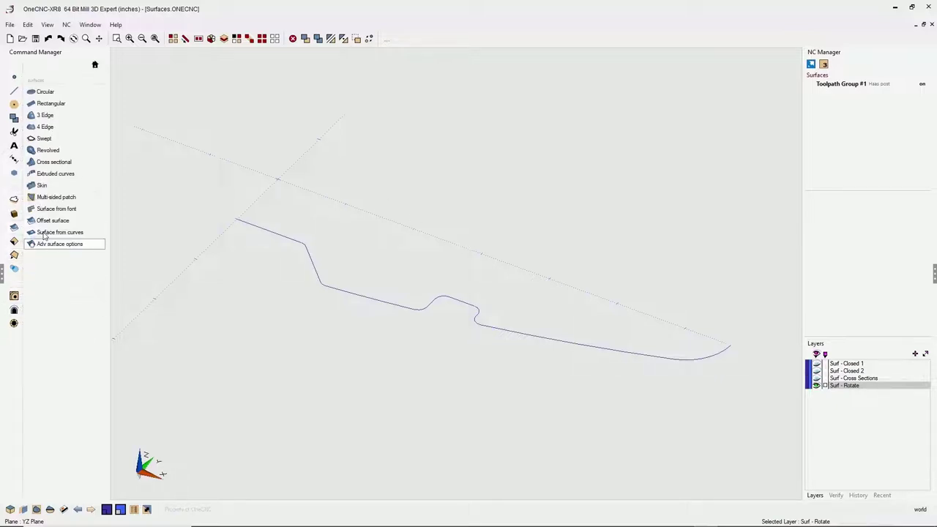
left_click(48, 151)
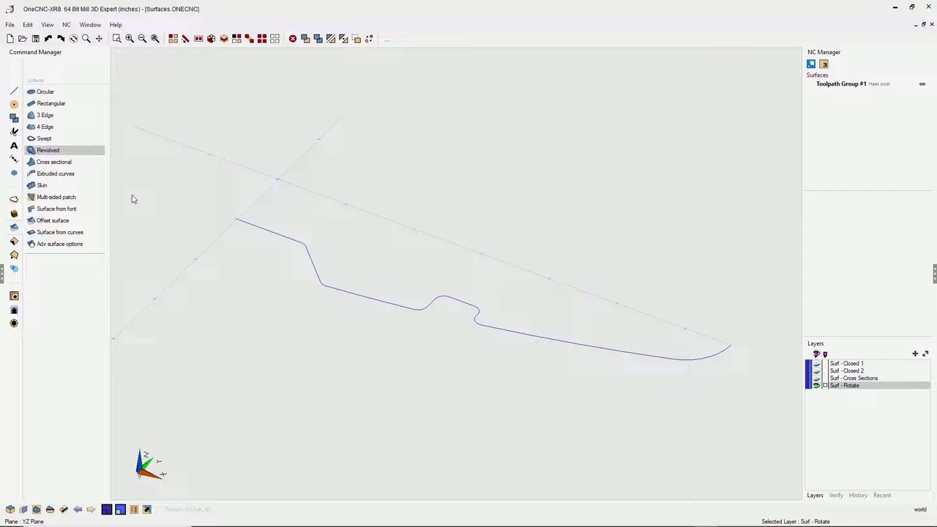
left_click_drag(461, 211, 148, 59)
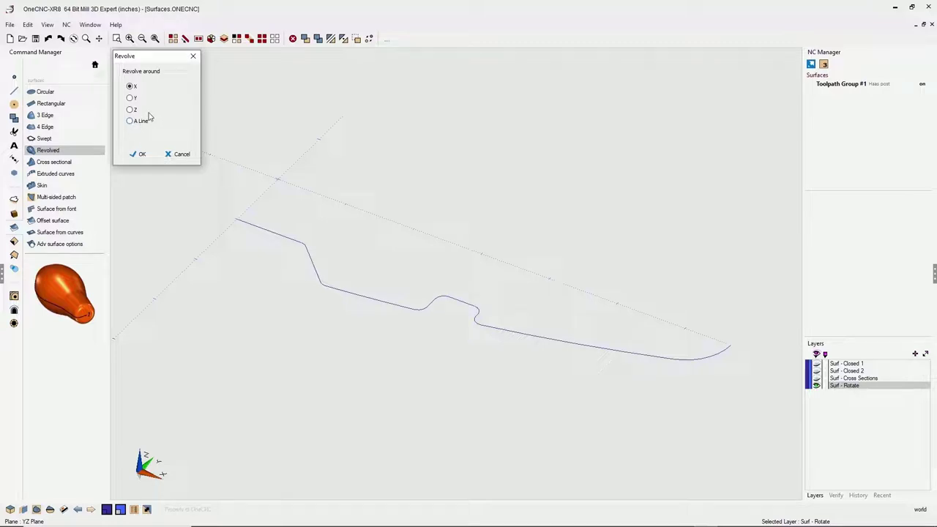
left_click(140, 153)
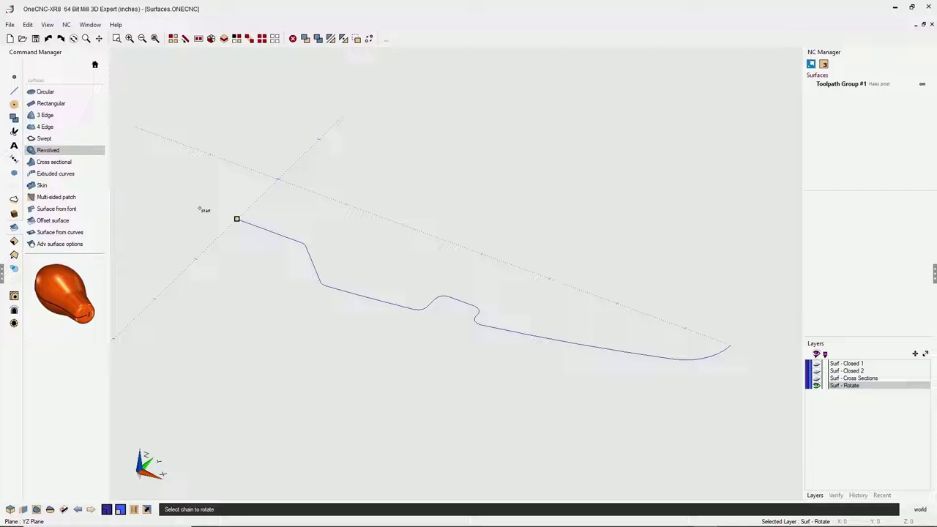
Chain the profile curve and revolve it 180° into a blue half surface
left_click(236, 218)
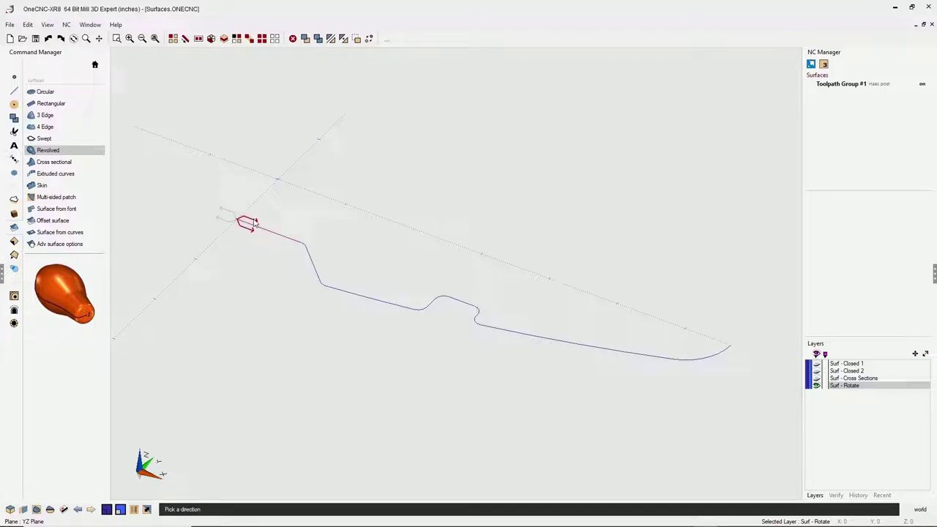
left_click(255, 224)
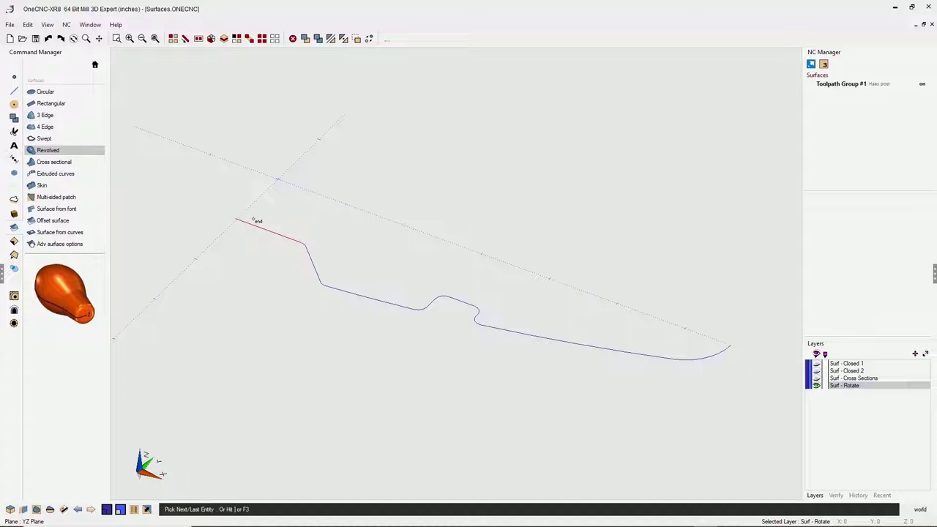
key("F3")
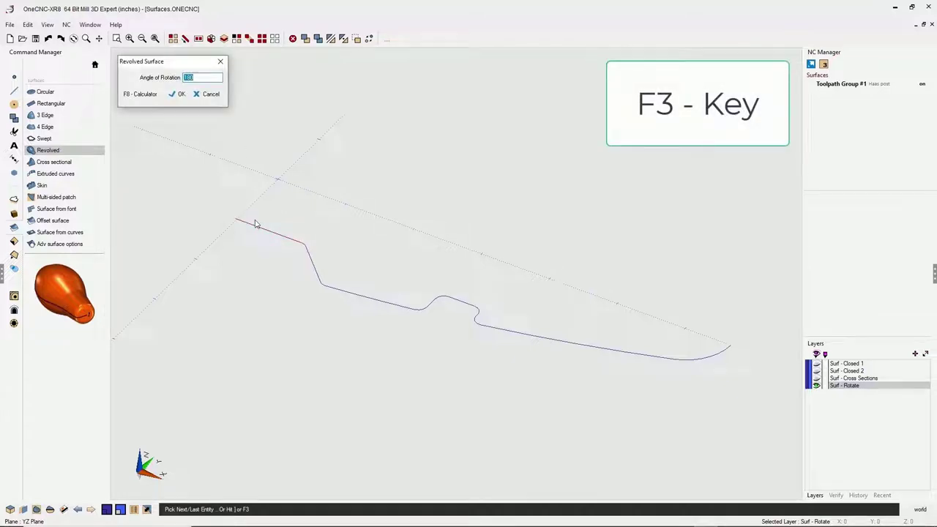
left_click(199, 77)
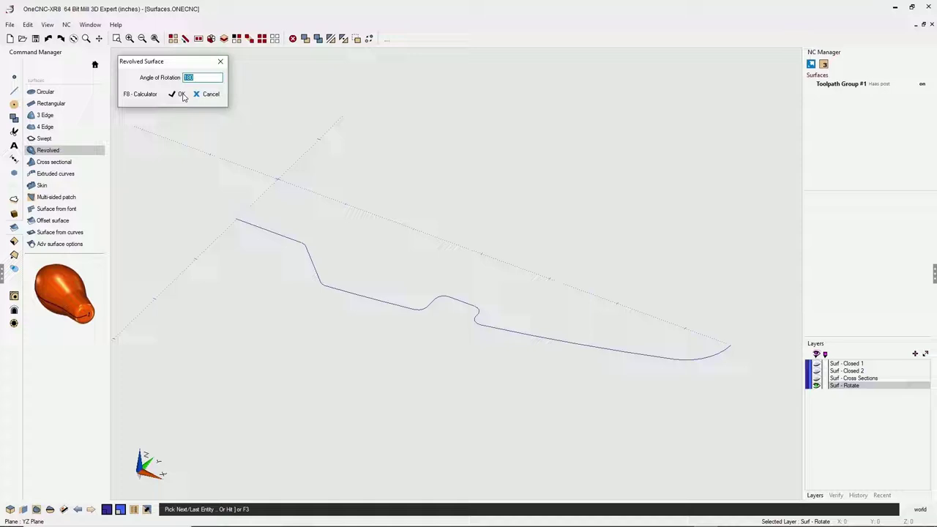
left_click(182, 94)
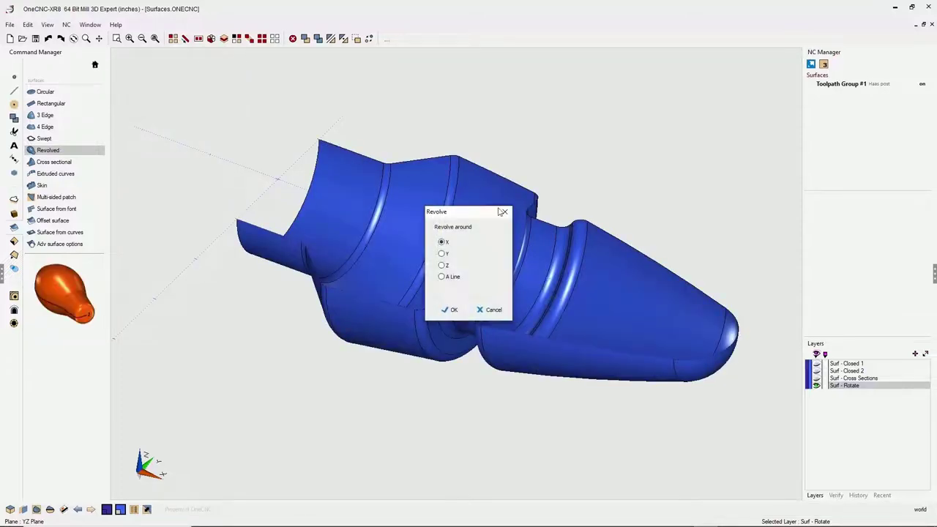
left_click(503, 212)
middle_click_drag(470, 182, 520, 229)
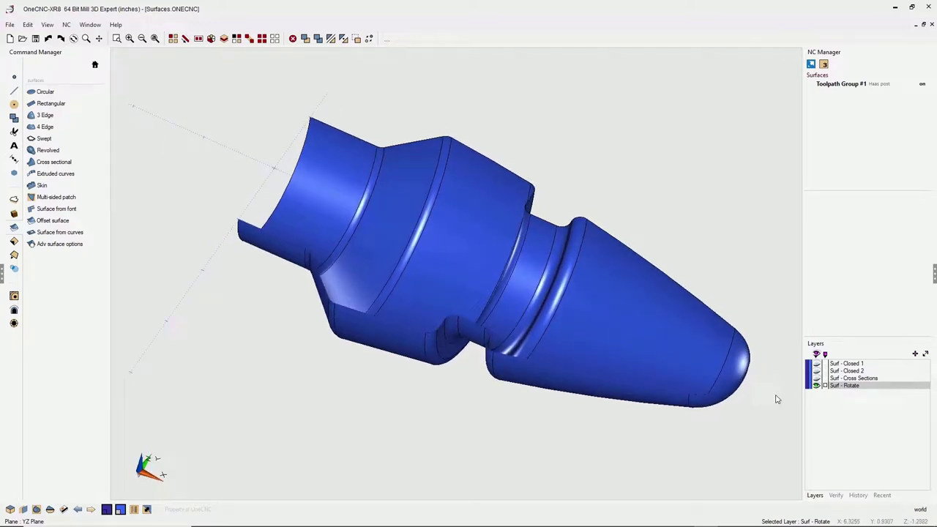
Hide Surf - Rotate, show Surf - Cross Sections, and orbit to view the three curves
left_click(817, 385)
left_click(817, 378)
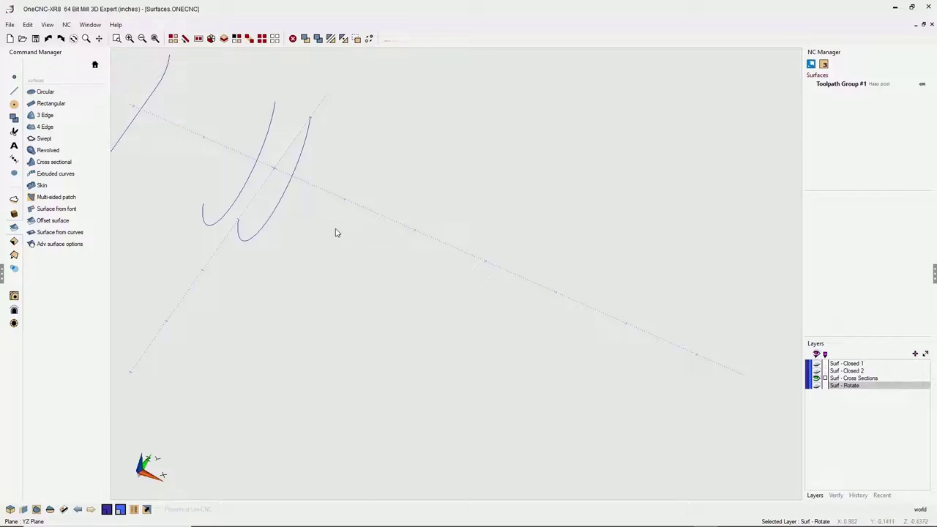
middle_click_drag(336, 233, 326, 154)
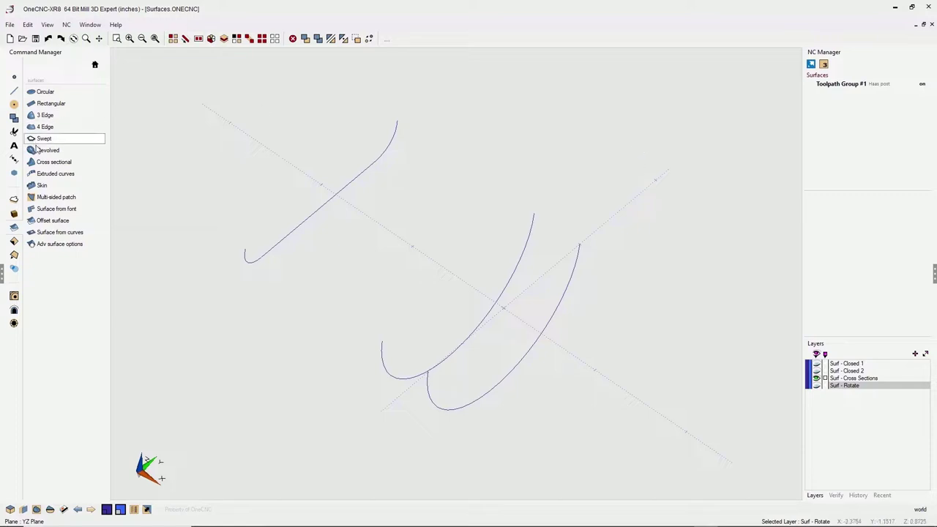
Create a cross-sectional surface through the upper, middle and right curves, each chained from its top end
left_click(54, 161)
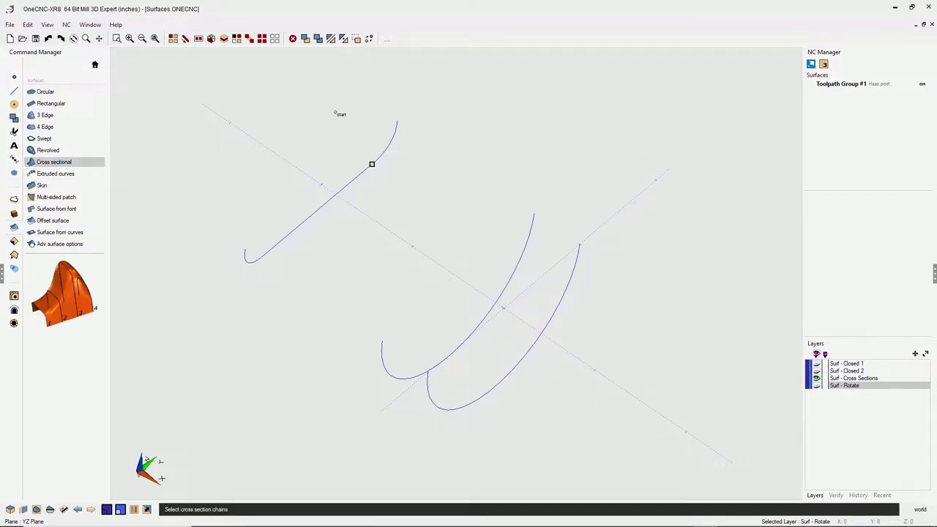
left_click(396, 123)
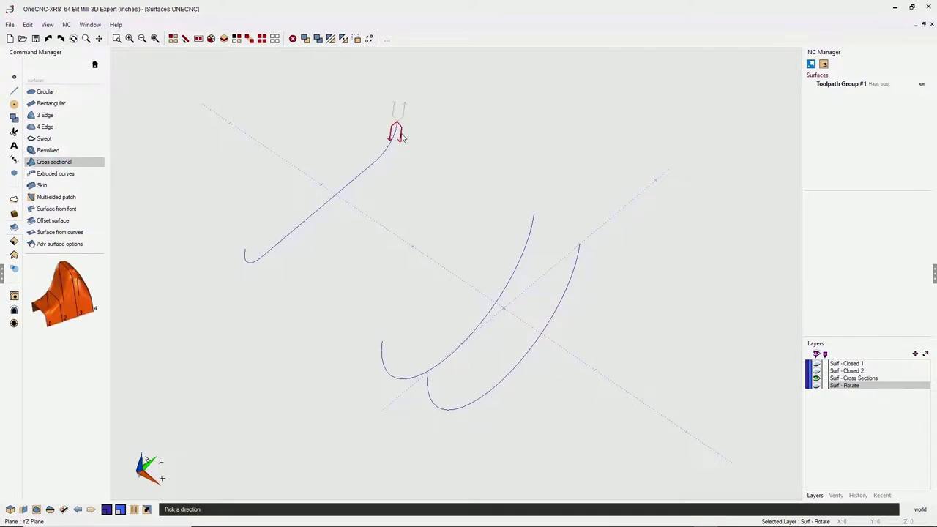
left_click(402, 137)
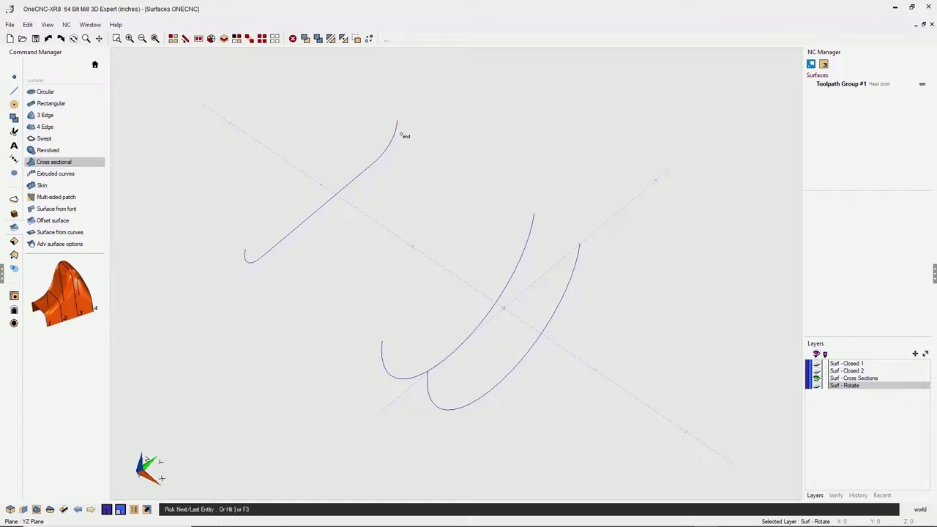
key("F3")
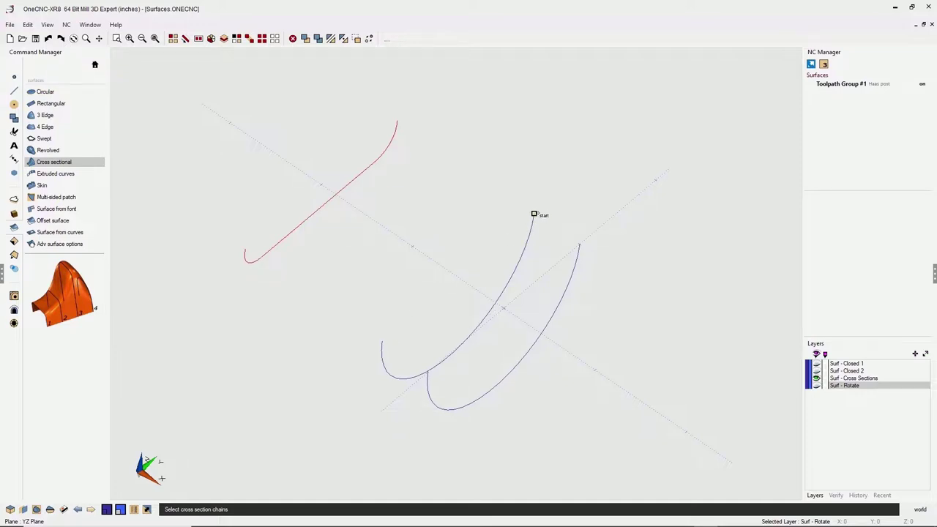
left_click(535, 213)
left_click(539, 228)
left_click(578, 247)
left_click(582, 256)
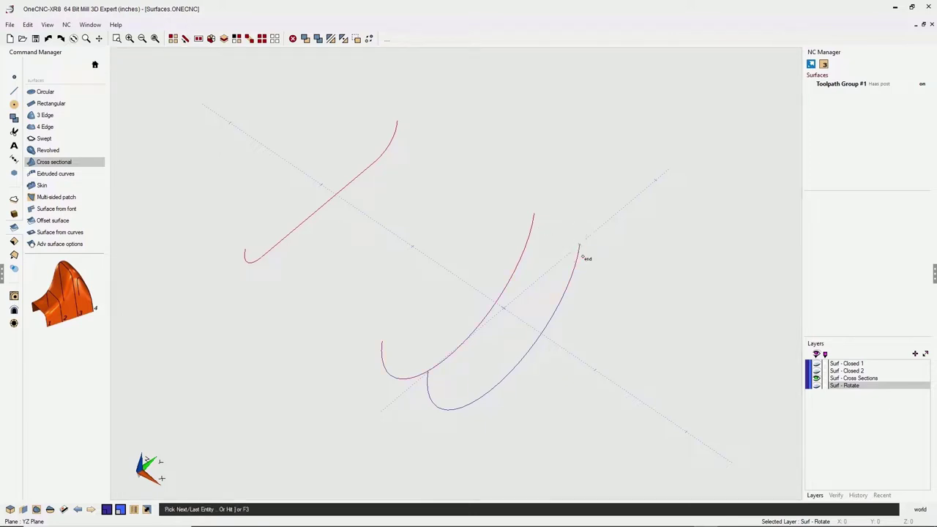
key("F3")
key("F3")
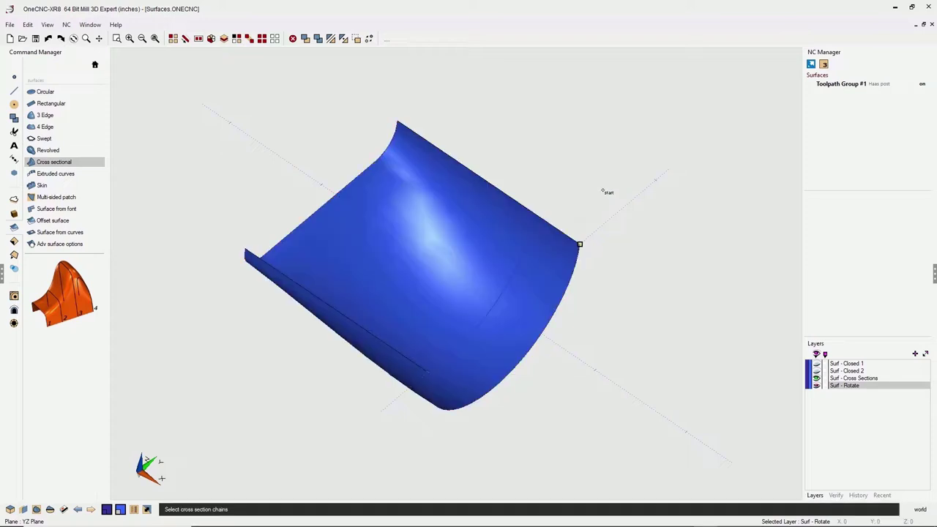
Turn Surf - Rotate back on and fit both blue surfaces in the 3D view
middle_click_drag(563, 218, 410, 188)
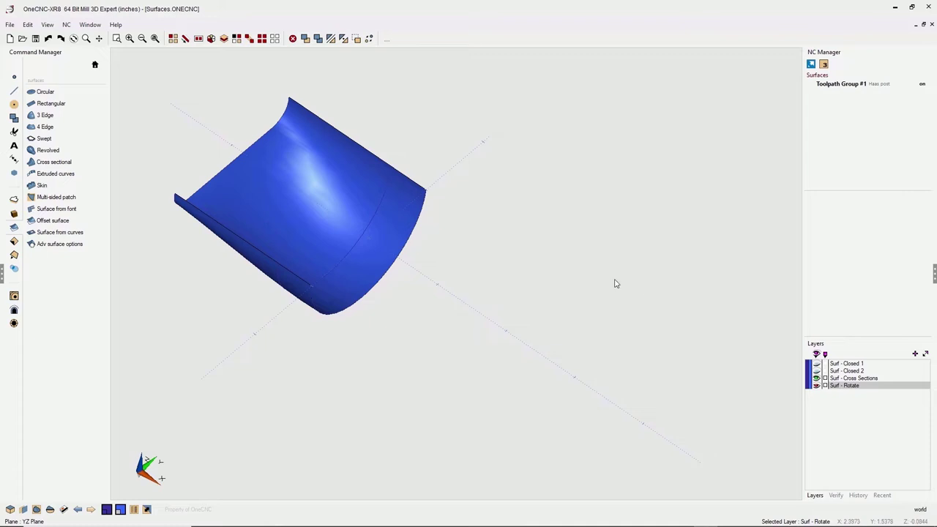
left_click(816, 386)
scroll(574, 305, "down", 3)
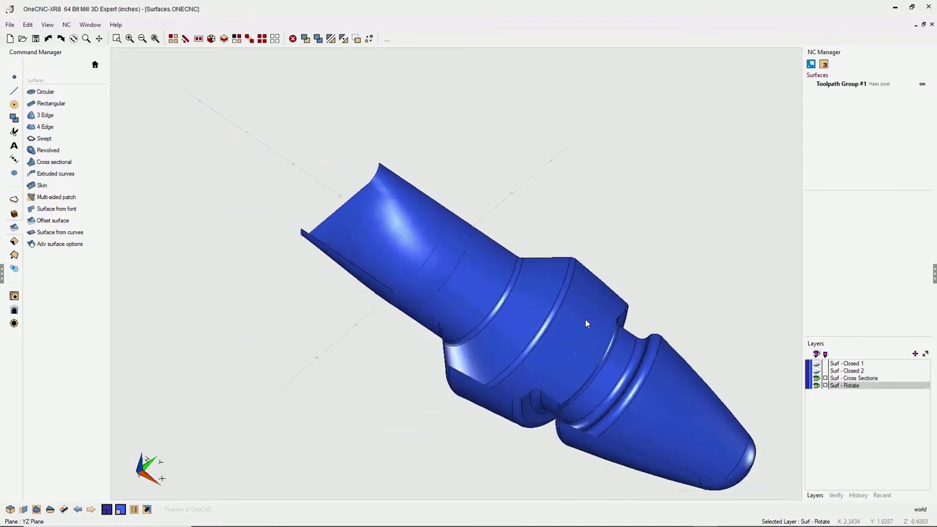
middle_click_drag(585, 323, 492, 266, "shift")
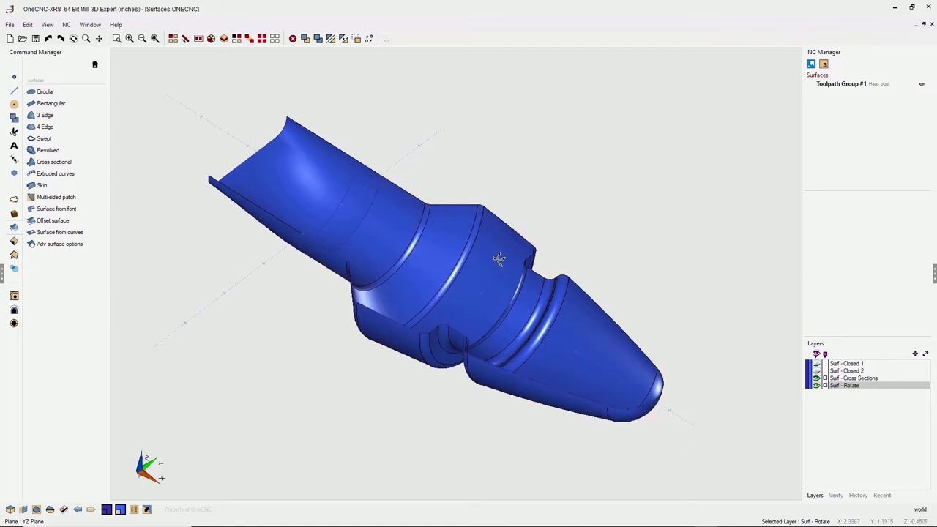
Select the revolved surface, then the cross-sectional surface, then clear the selection
left_click(498, 259)
left_click(256, 147)
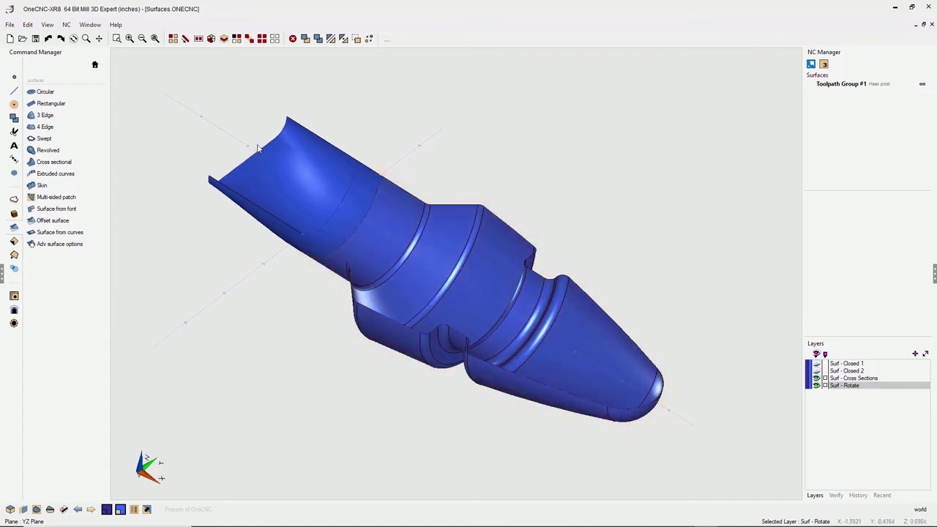
left_click(255, 146)
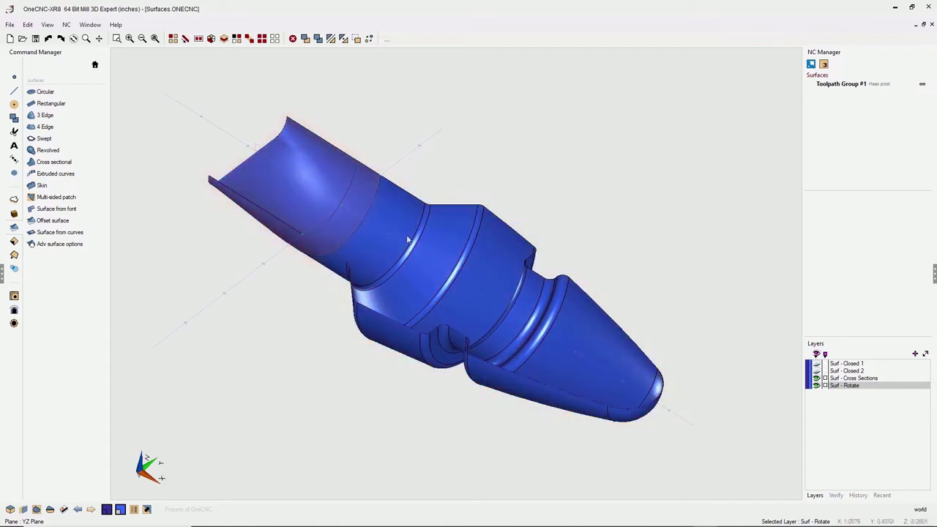